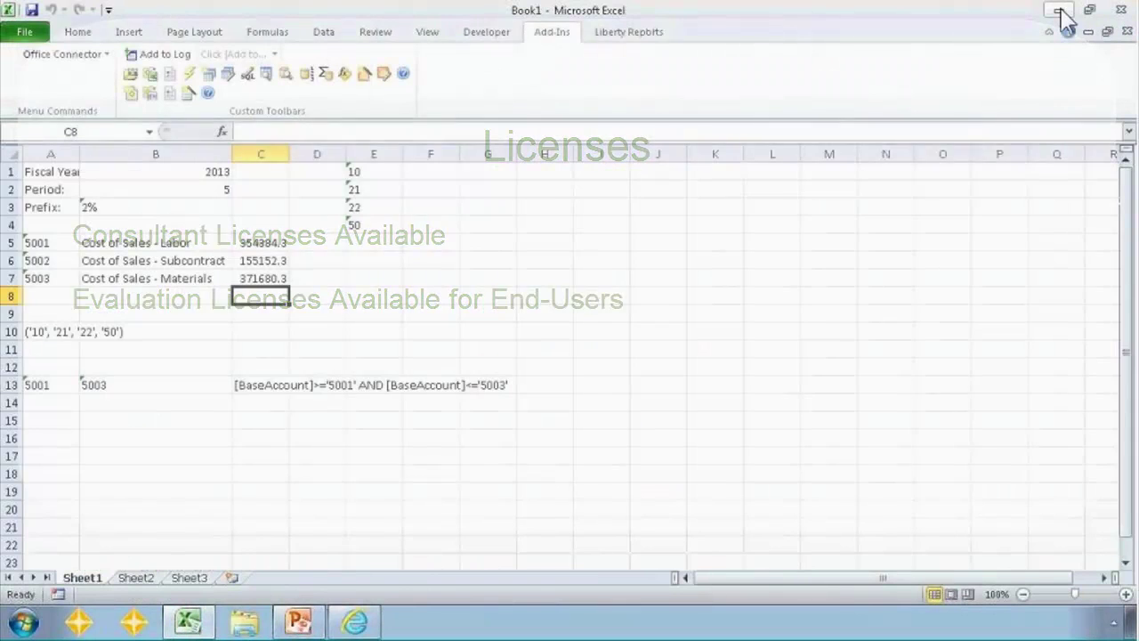
# - Launch the Office Connector Launch Pad, open the GL Financial Statements with Drill-Down template for Timberline Construction, and switch to its Excel workbook
pyautogui.click(1060, 10)
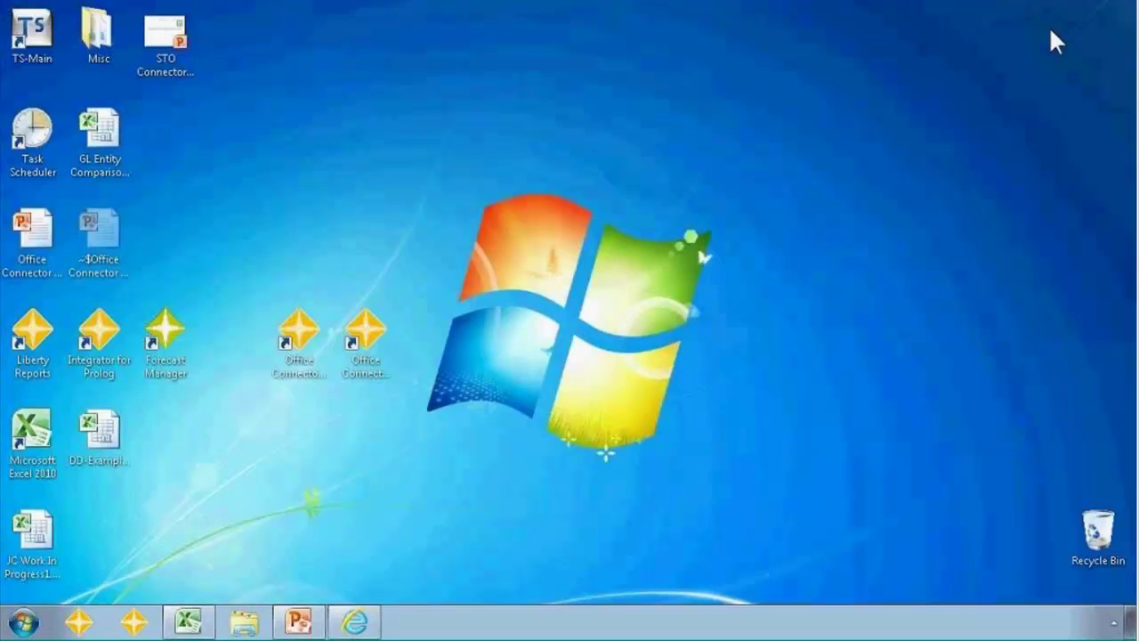
pyautogui.click(297, 327)
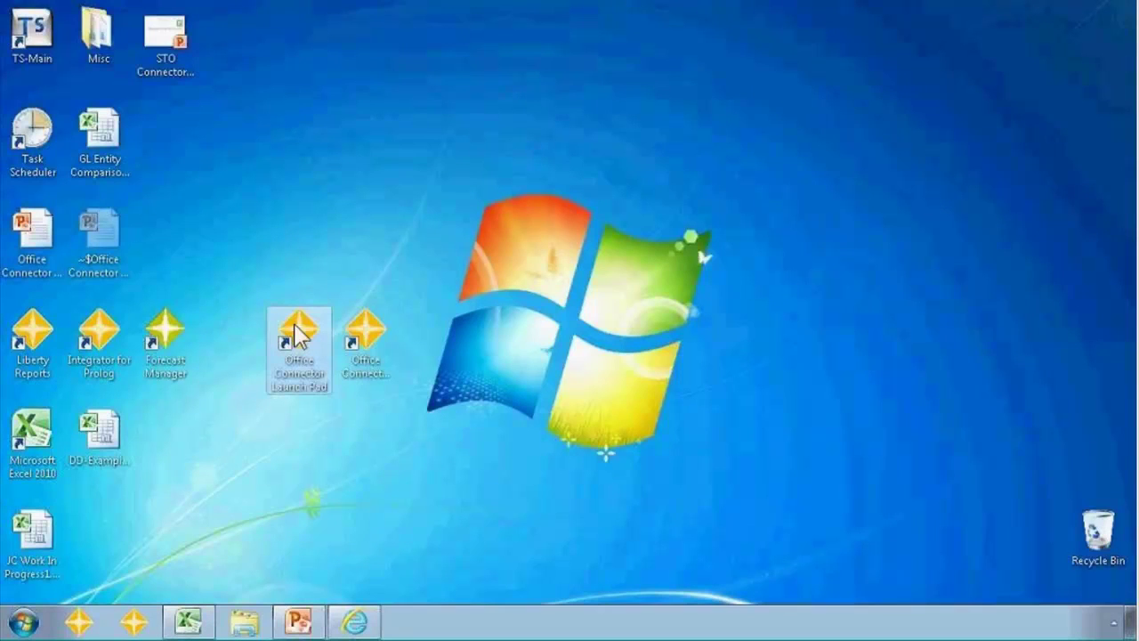
pyautogui.doubleClick(296, 334)
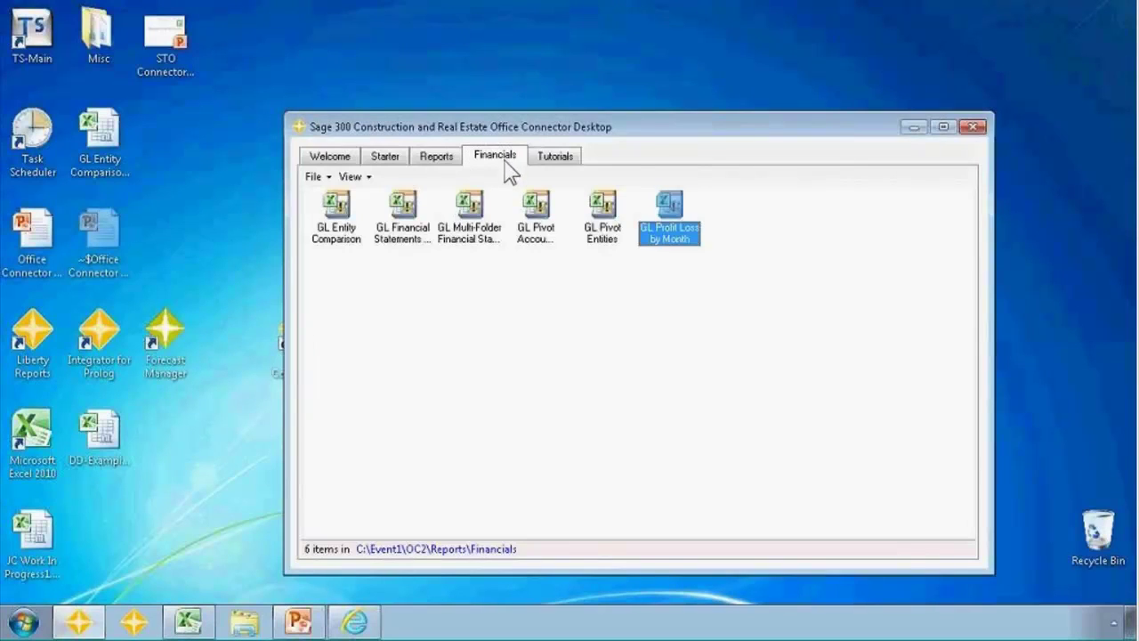
pyautogui.click(339, 213)
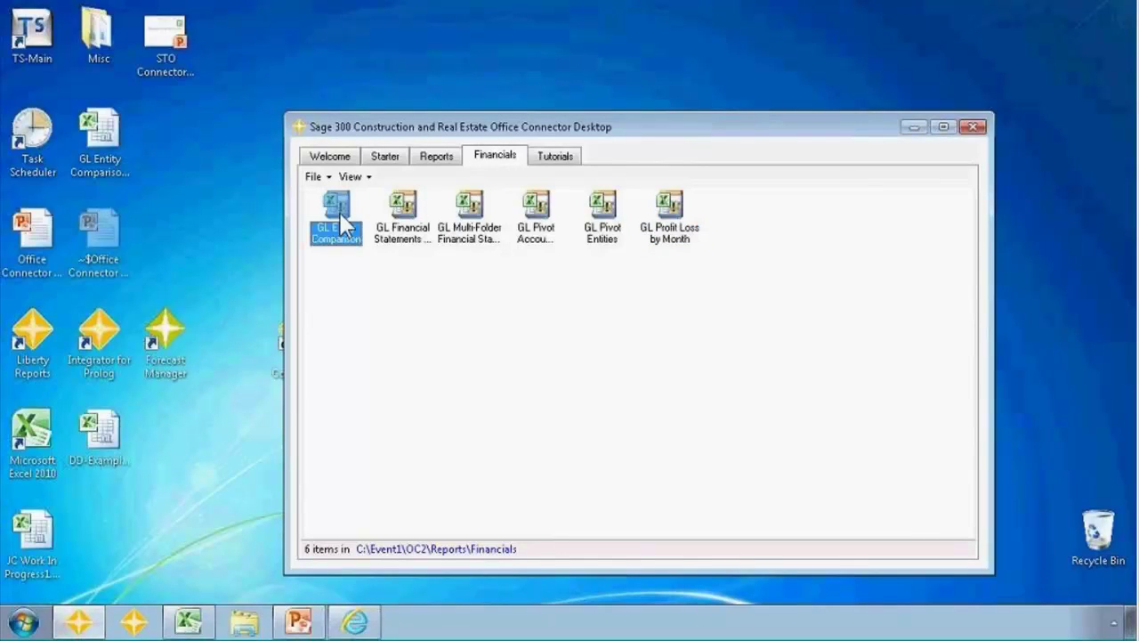
pyautogui.click(405, 221)
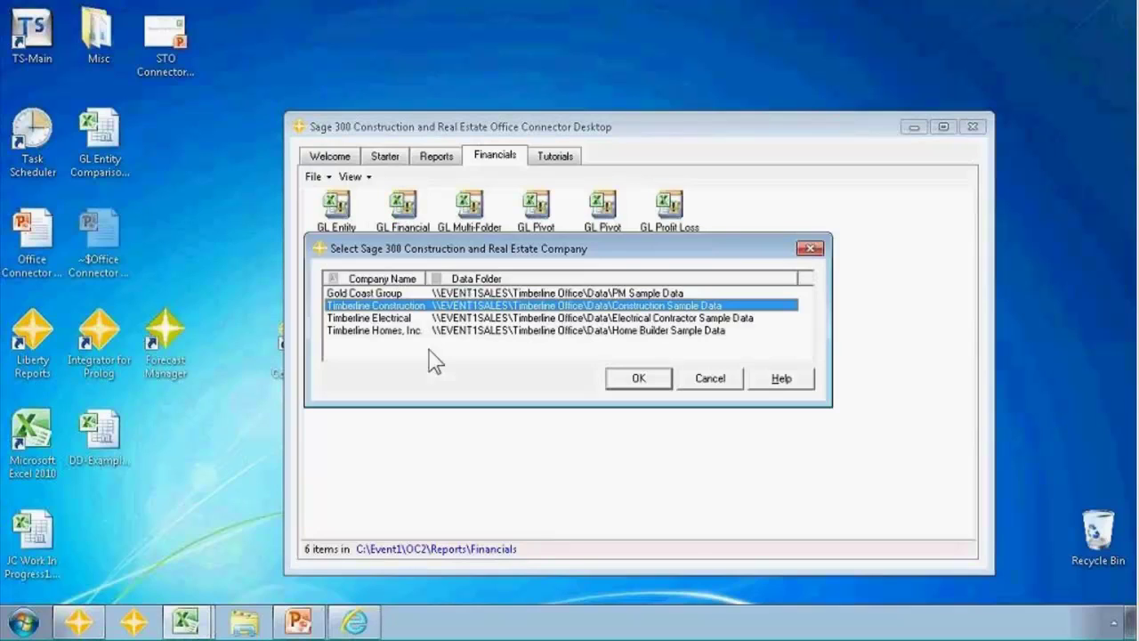
pyautogui.click(637, 379)
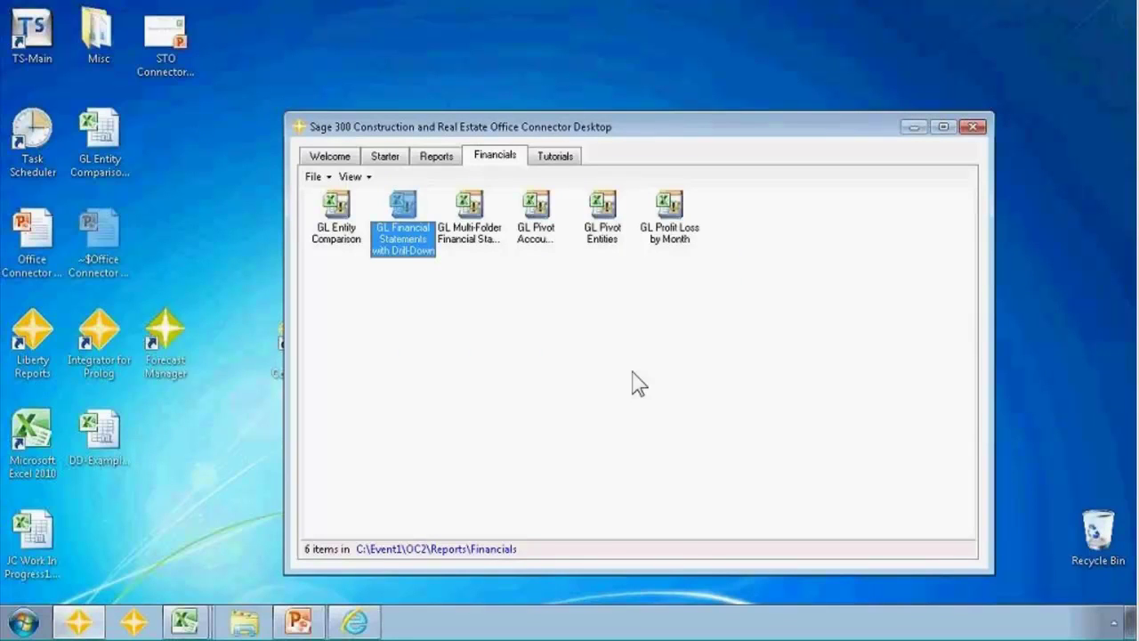
pyautogui.click(189, 623)
pyautogui.click(155, 552)
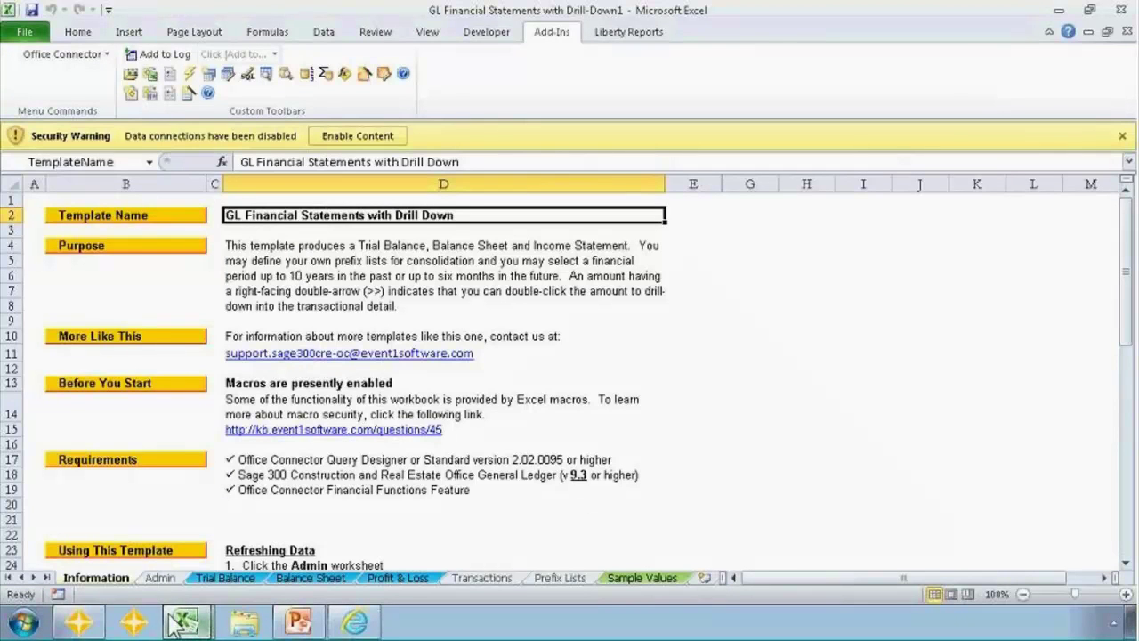
# - Set the fiscal year to 2013 and fiscal period to 10 on the Admin sheet, then close the template workbook without saving
pyautogui.click(161, 577)
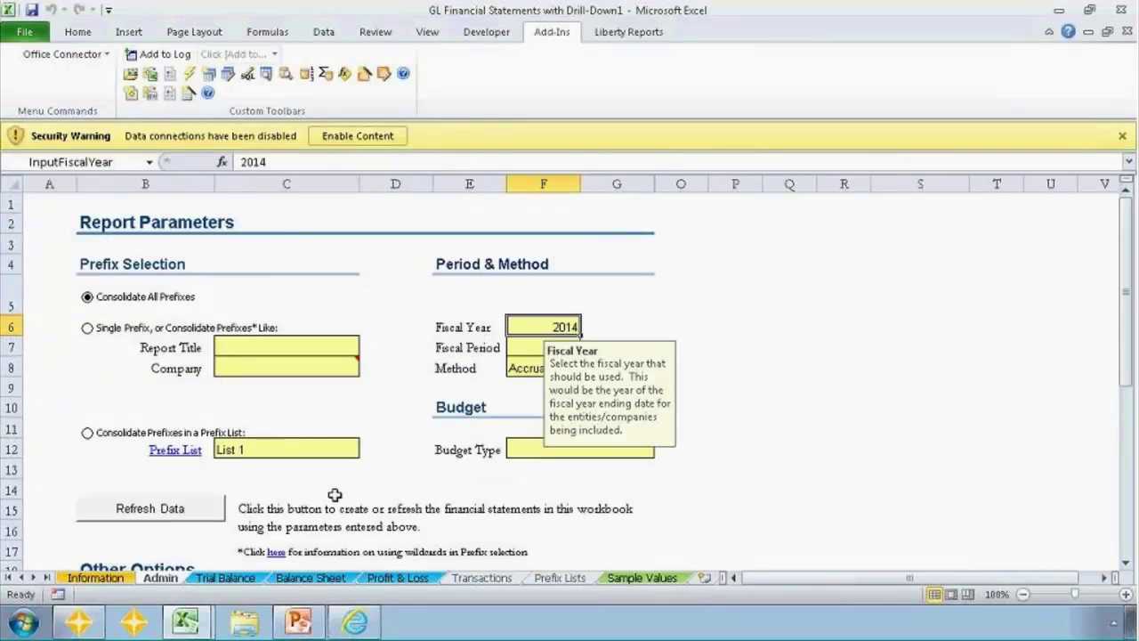
pyautogui.click(529, 349)
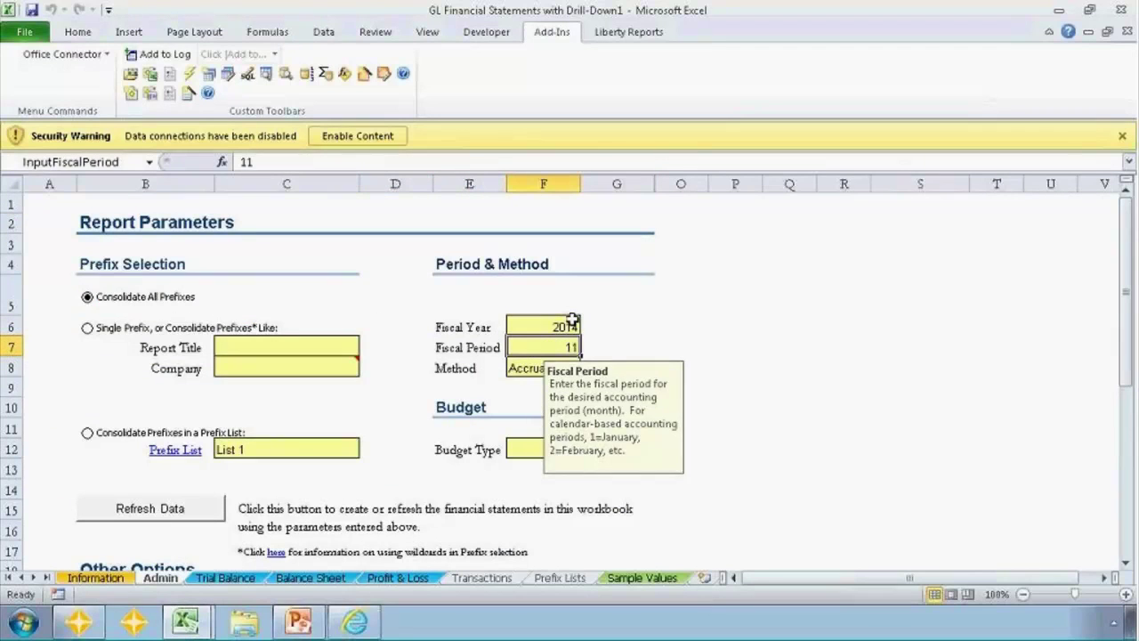
pyautogui.click(564, 326)
pyautogui.write('2013')
pyautogui.press('Return')
pyautogui.write('10')
pyautogui.press('Return')
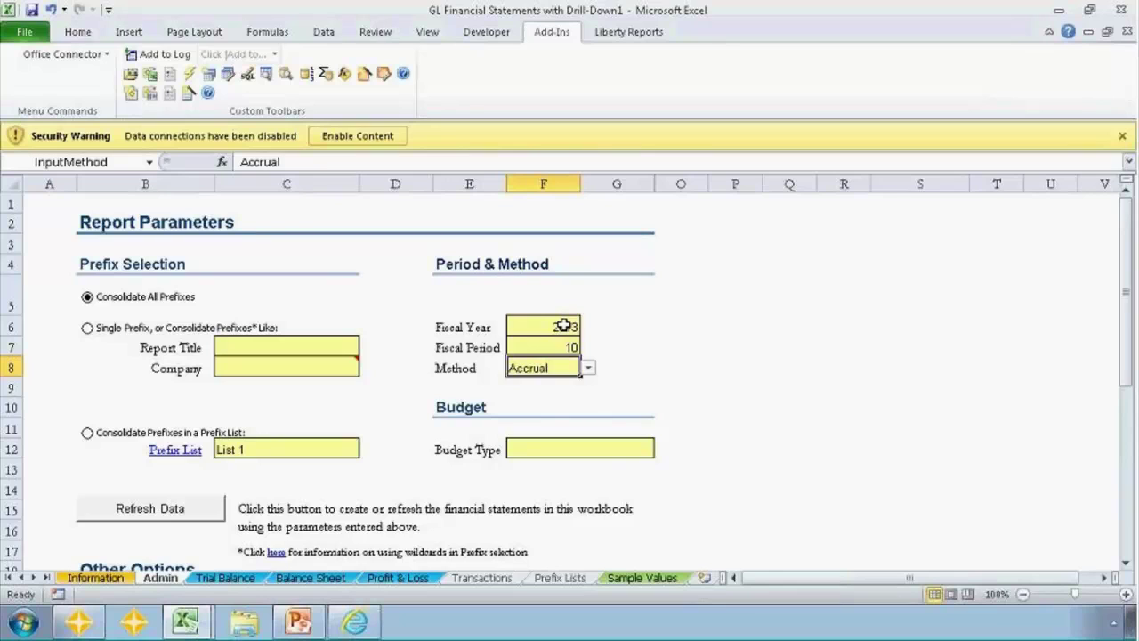
pyautogui.click(1123, 12)
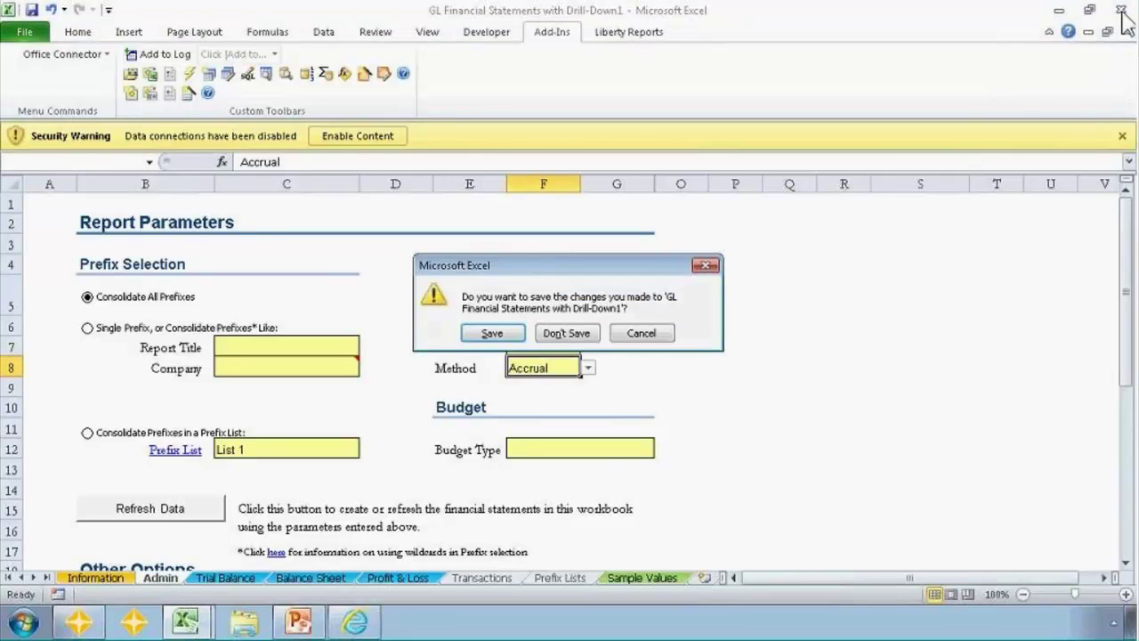
pyautogui.click(567, 332)
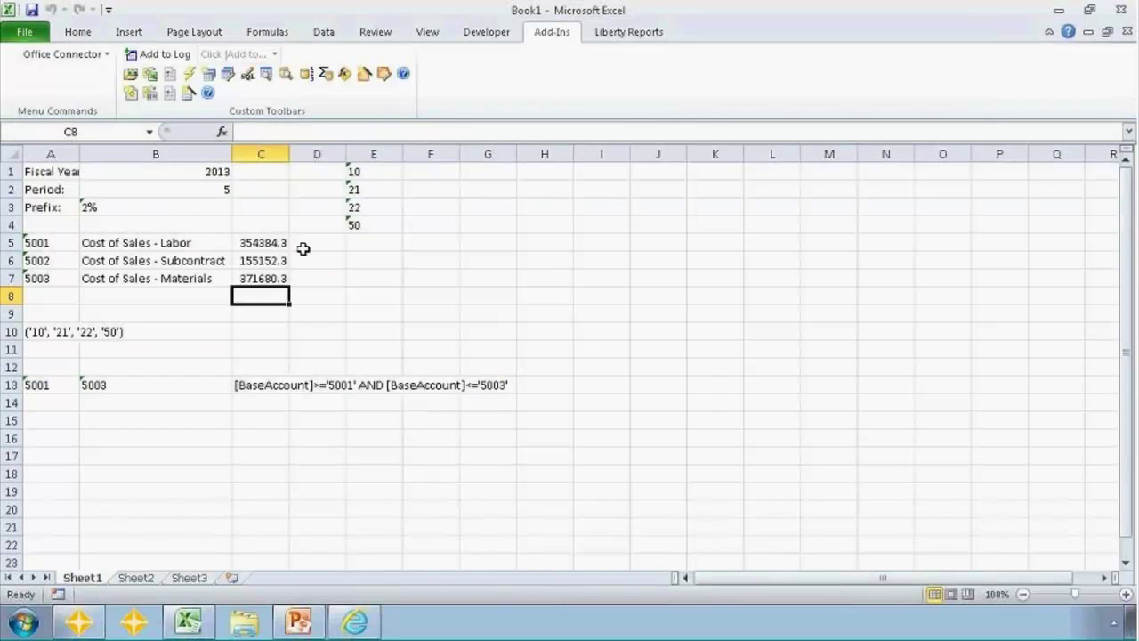
# - Exit the PowerPoint slide show, return to Book1 in Excel, and select cell A4 on Sheet2
pyautogui.click(271, 246)
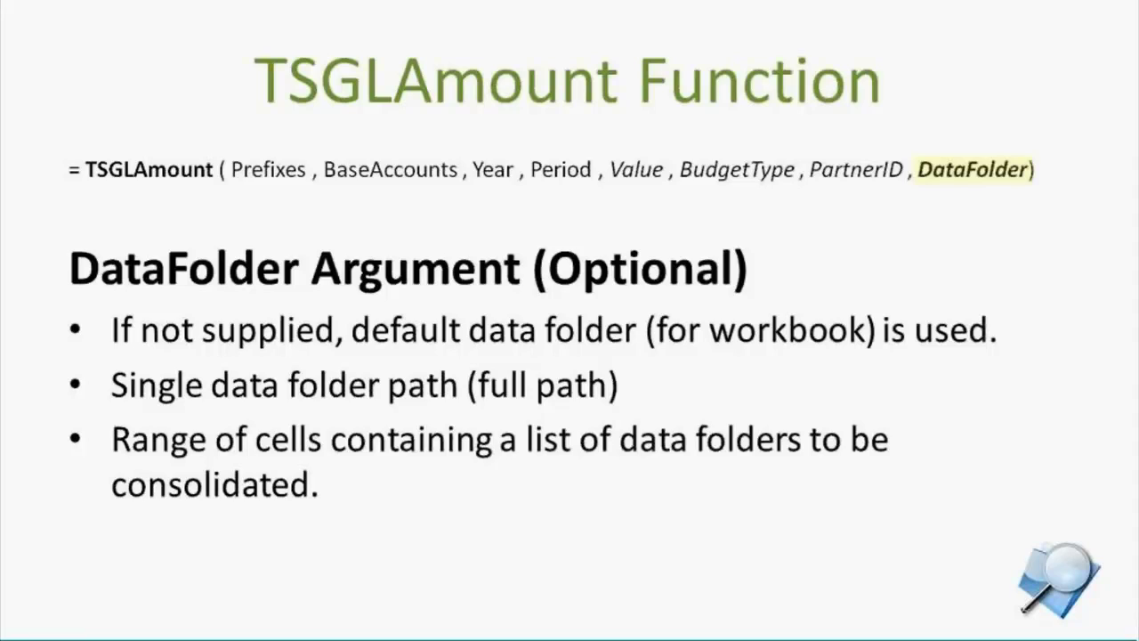
pyautogui.press('Escape')
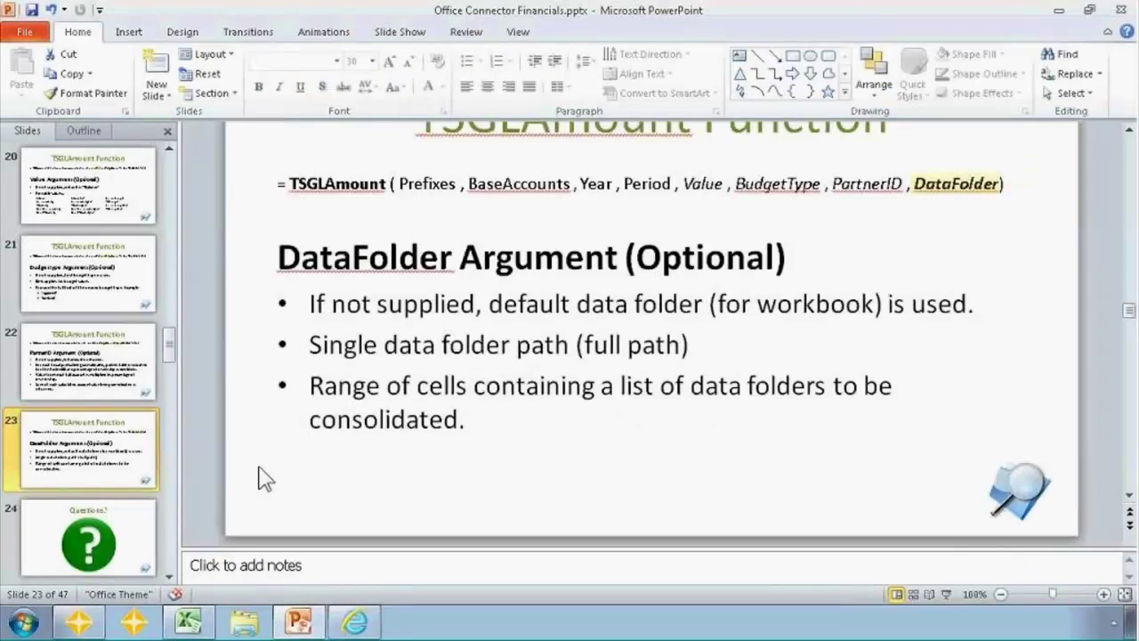
pyautogui.click(188, 621)
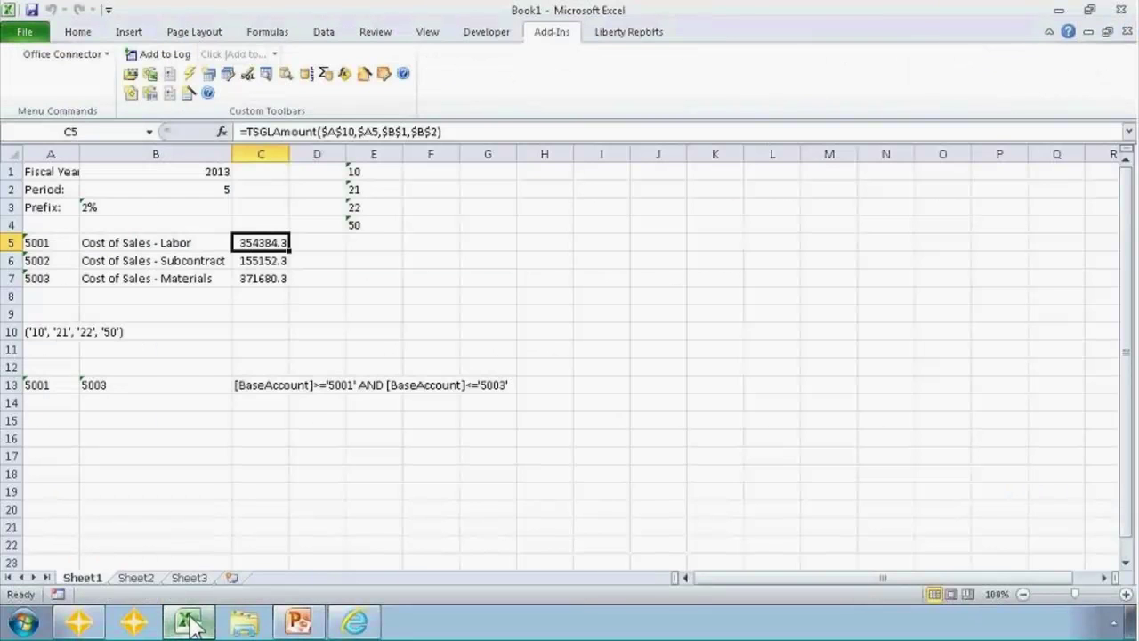
pyautogui.click(137, 580)
pyautogui.click(42, 225)
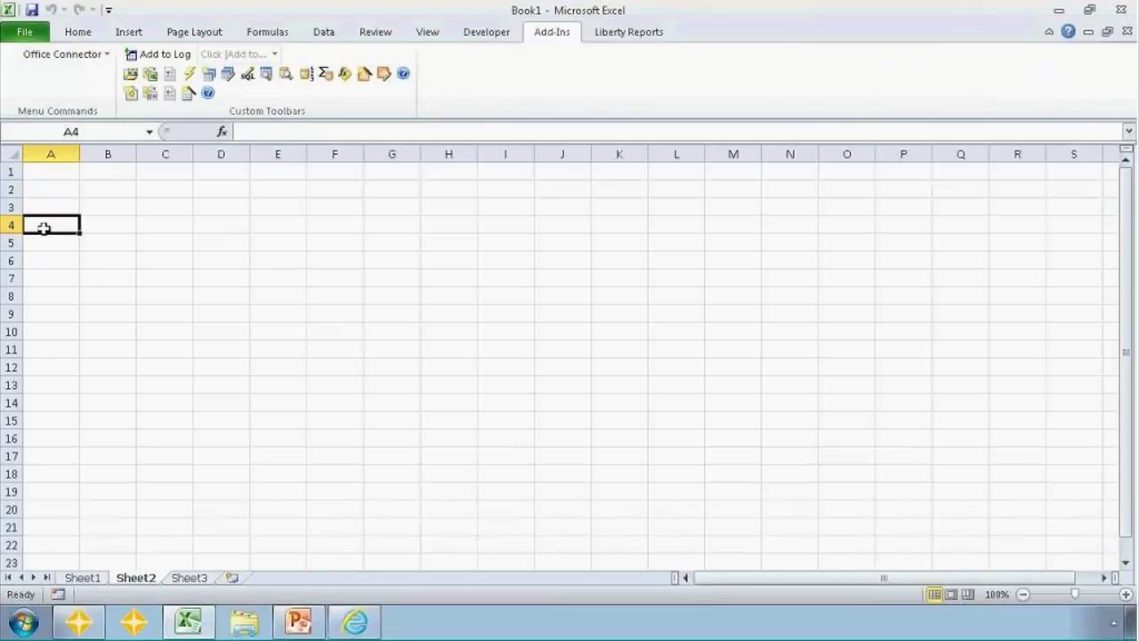
# - Start a Query Wizard query on the GL Base account table, including the Base Account and Base Account Title fields
pyautogui.click(210, 76)
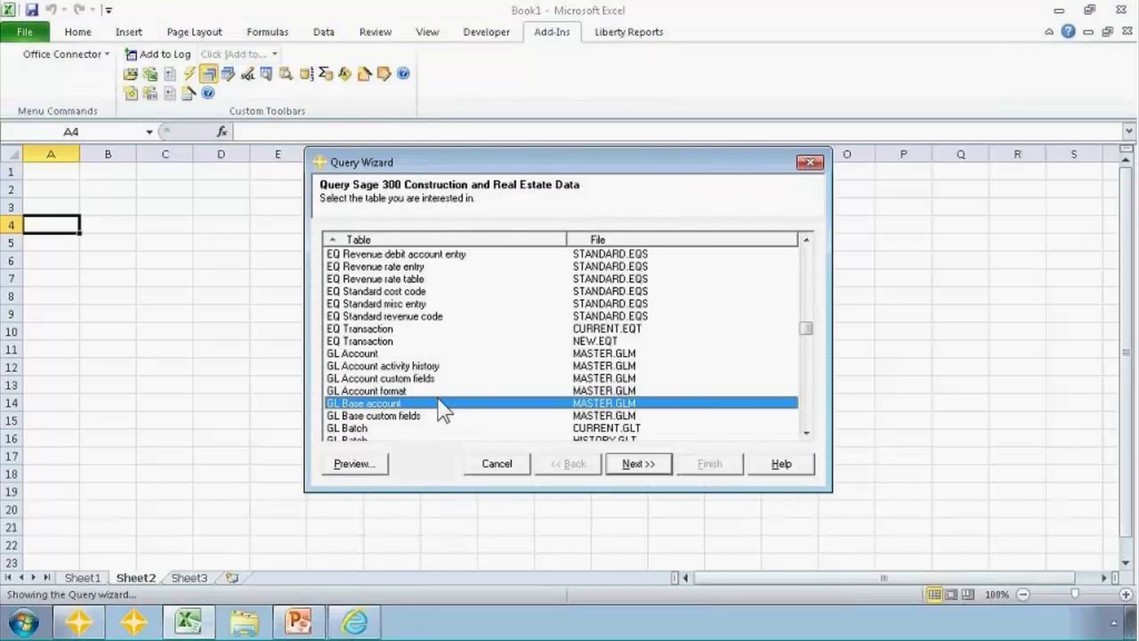
pyautogui.click(632, 464)
pyautogui.press('space')
pyautogui.press('Down')
pyautogui.press('space')
pyautogui.press('Down')
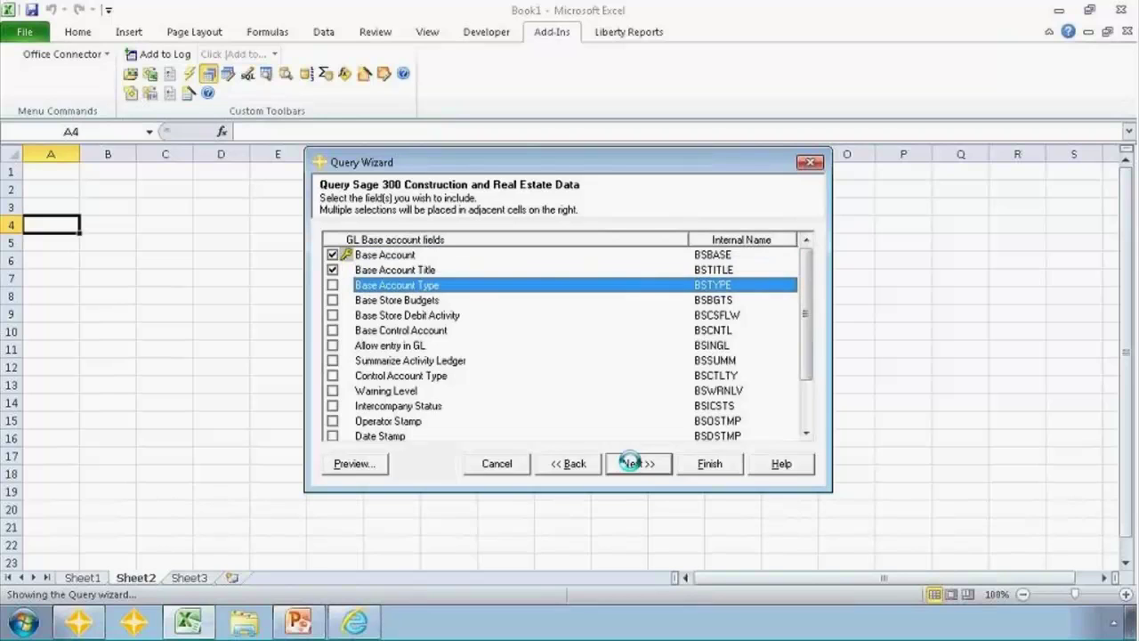
# - Add a query condition requiring Base Account Type to equal the literal value Income, and finish the query
pyautogui.click(632, 463)
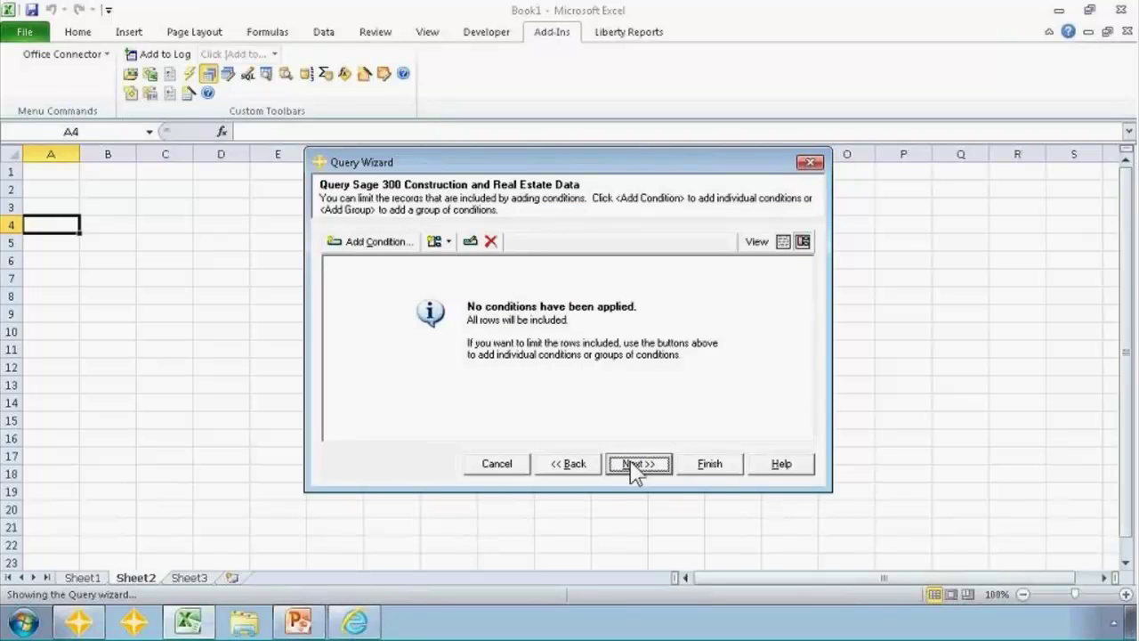
pyautogui.click(378, 241)
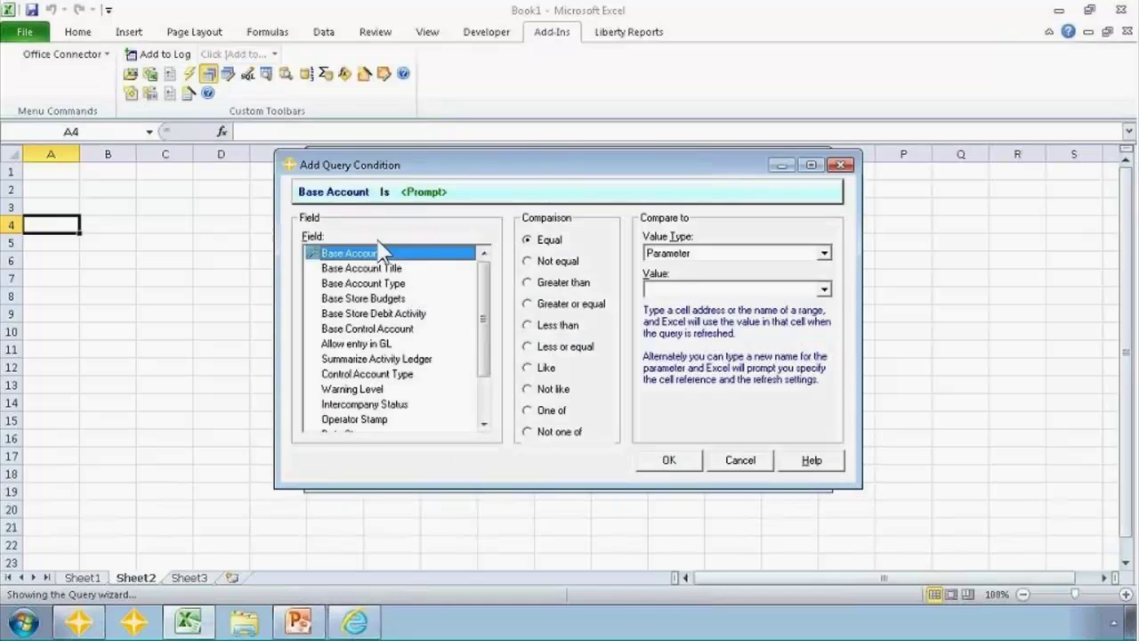
pyautogui.click(363, 283)
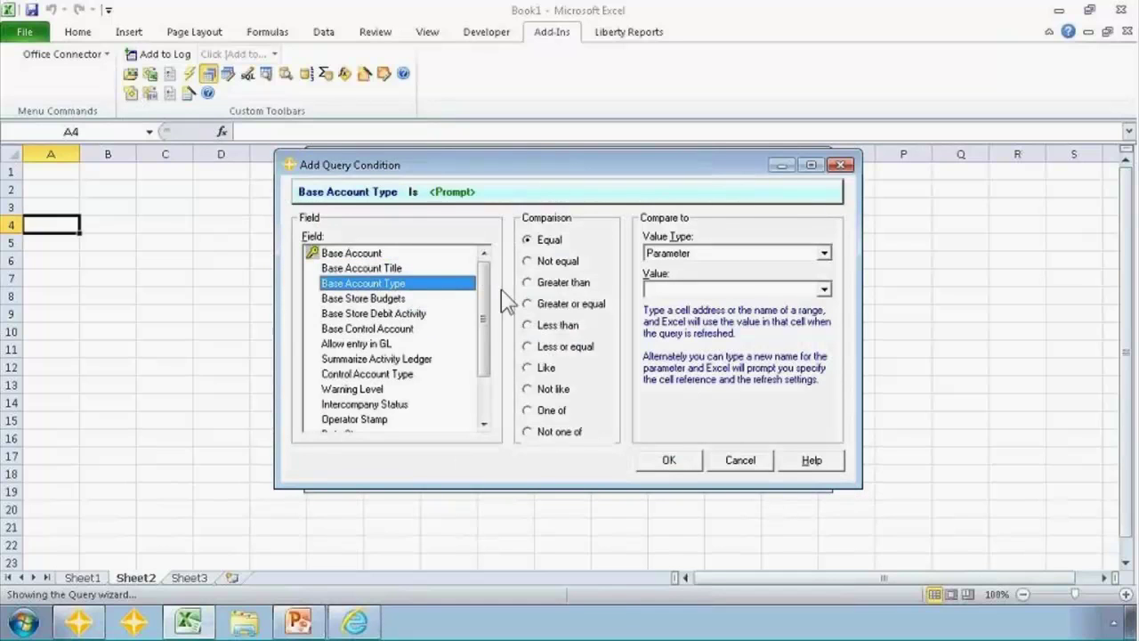
pyautogui.click(824, 253)
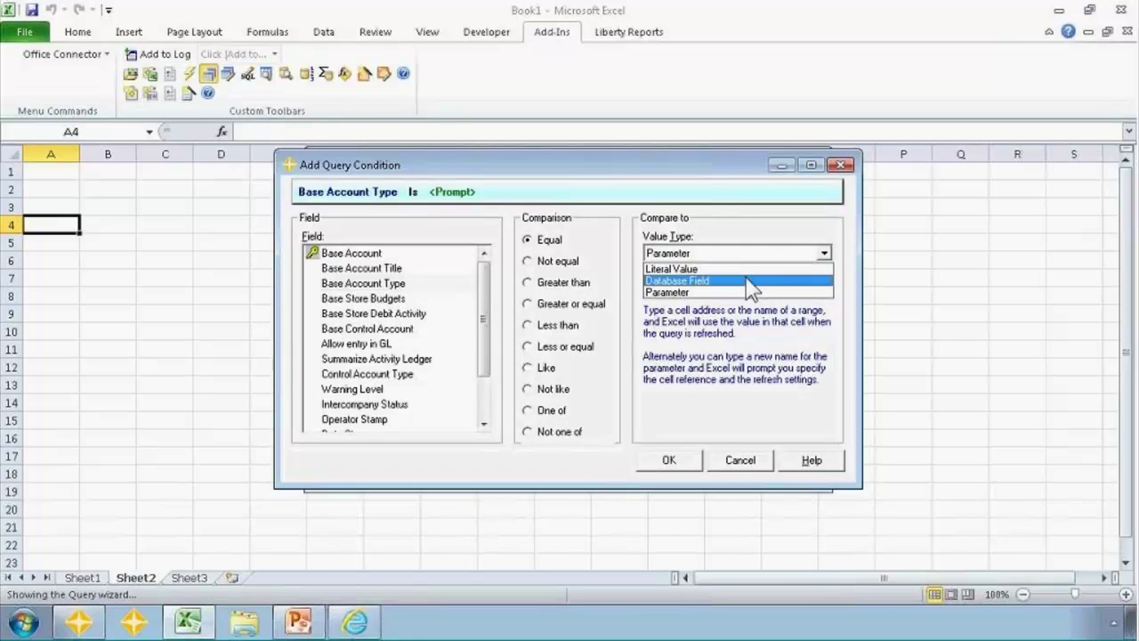
pyautogui.click(746, 269)
pyautogui.click(824, 289)
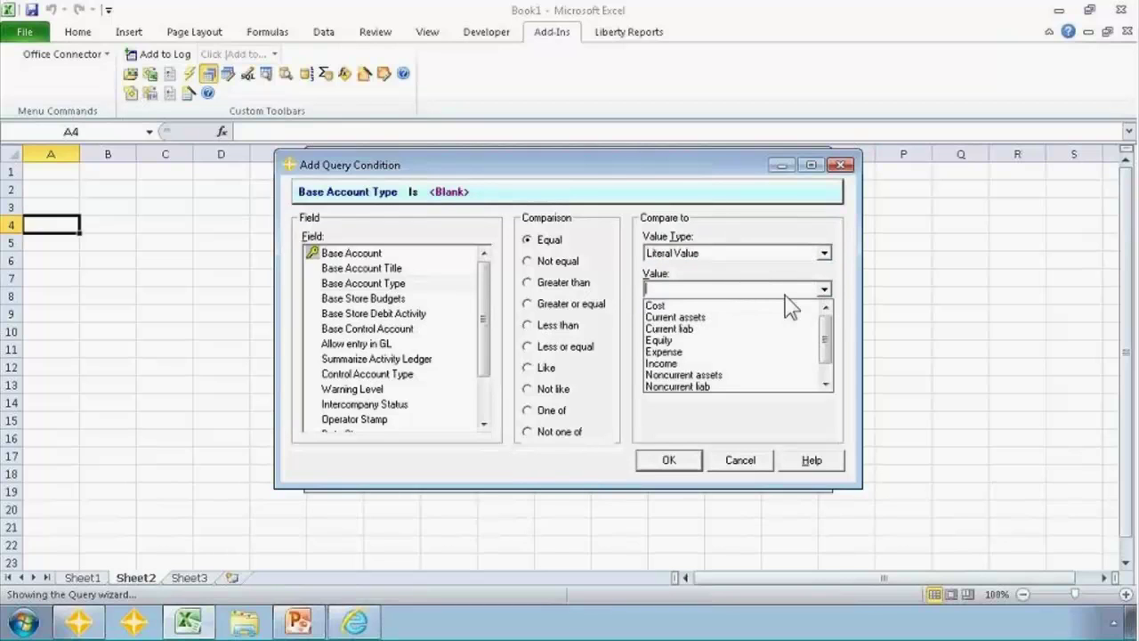
pyautogui.click(679, 363)
pyautogui.click(670, 460)
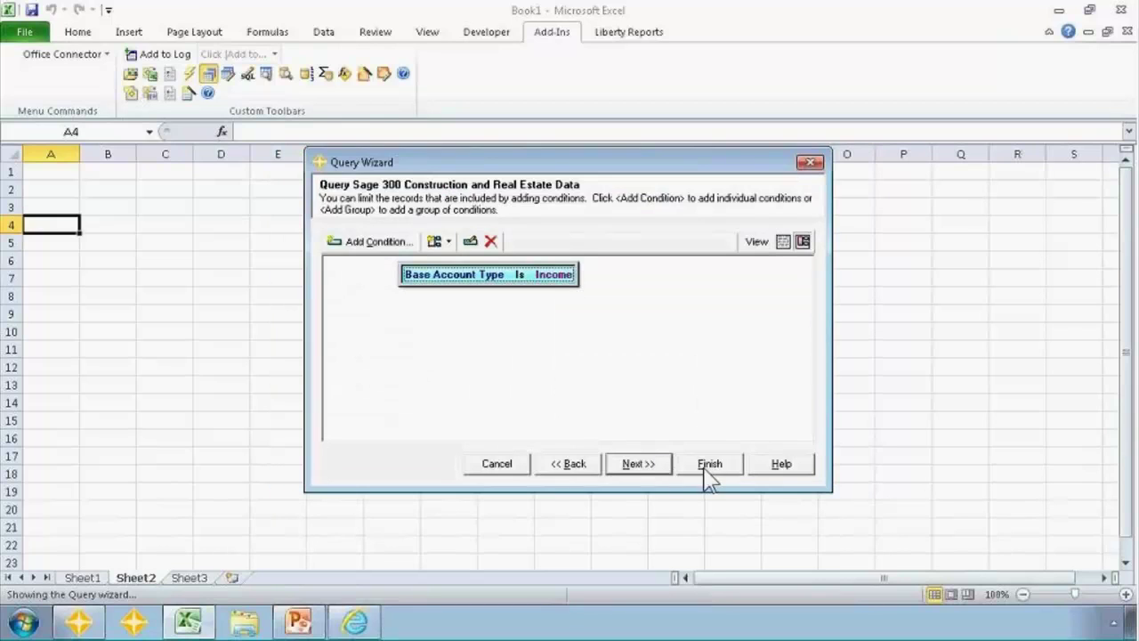
pyautogui.click(709, 463)
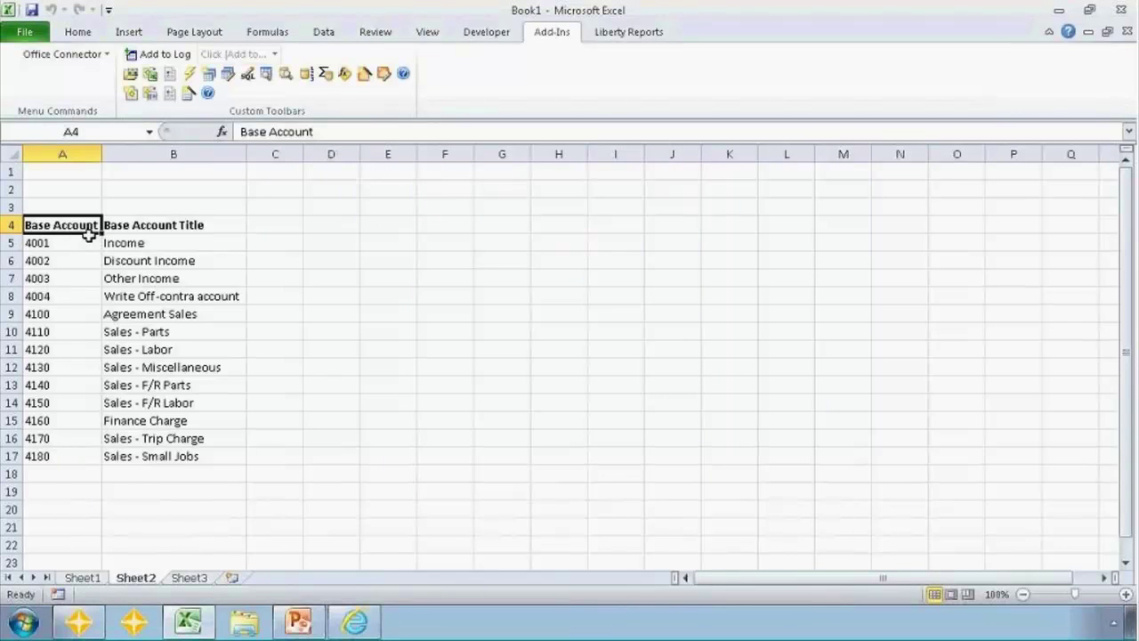
pyautogui.click(83, 242)
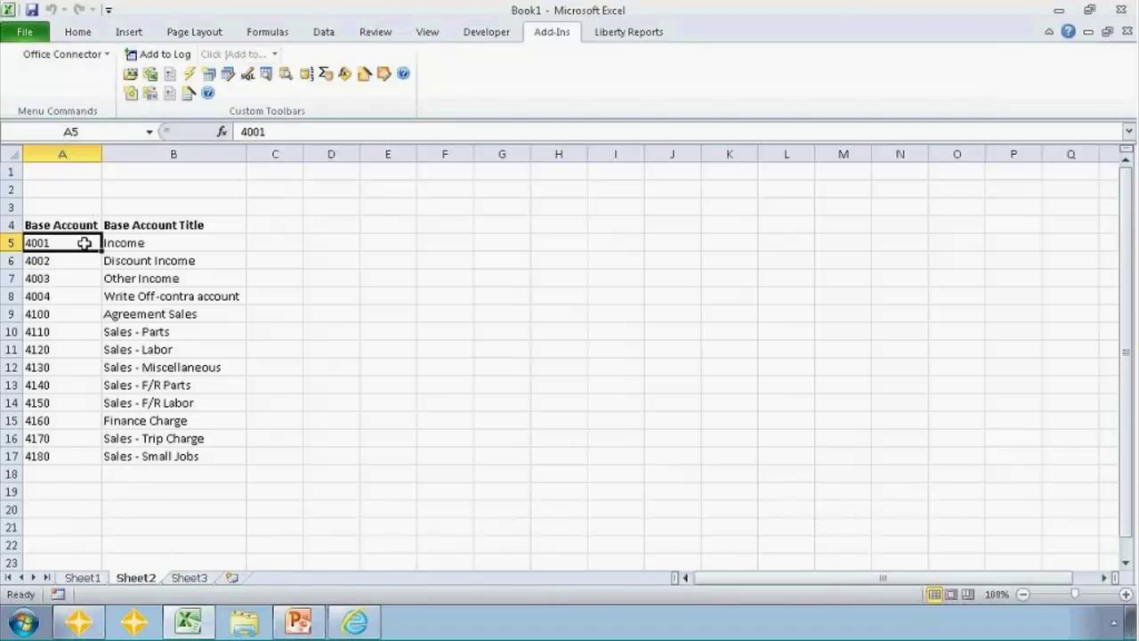
pyautogui.click(120, 242)
pyautogui.click(63, 242)
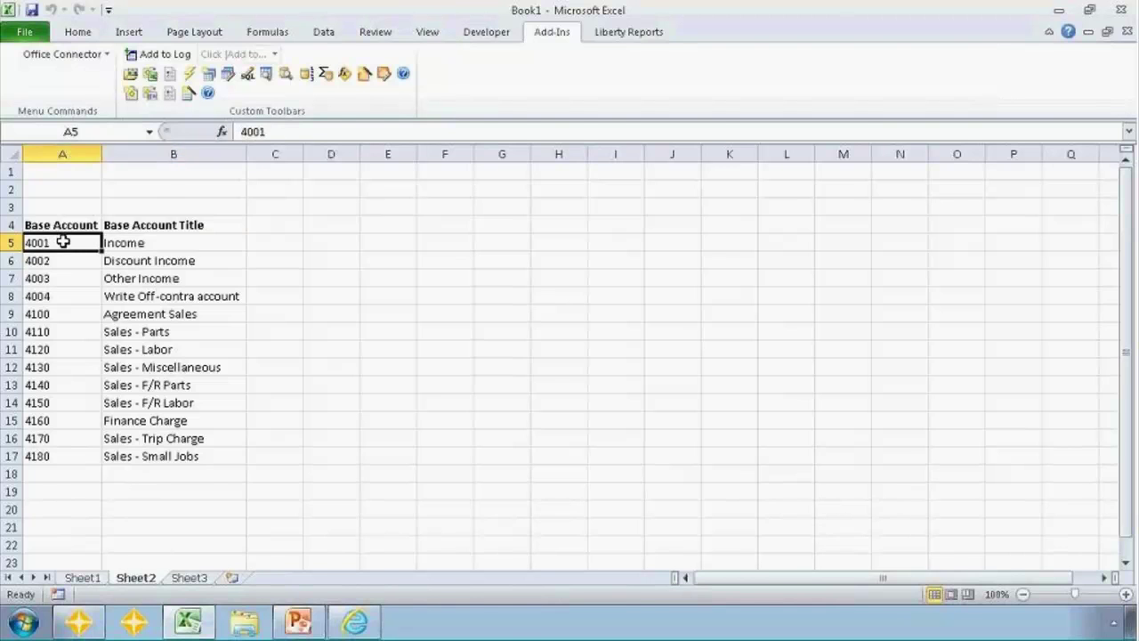